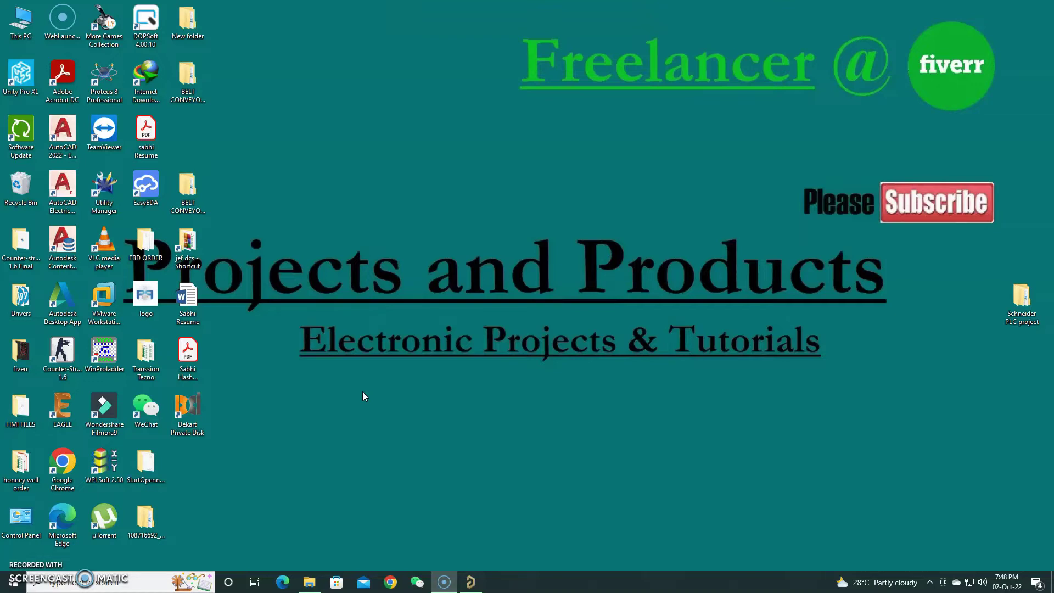
Bring the schematic back and start a new wire beside connector p1 on Sheet1.SchDoc.
click(471, 581)
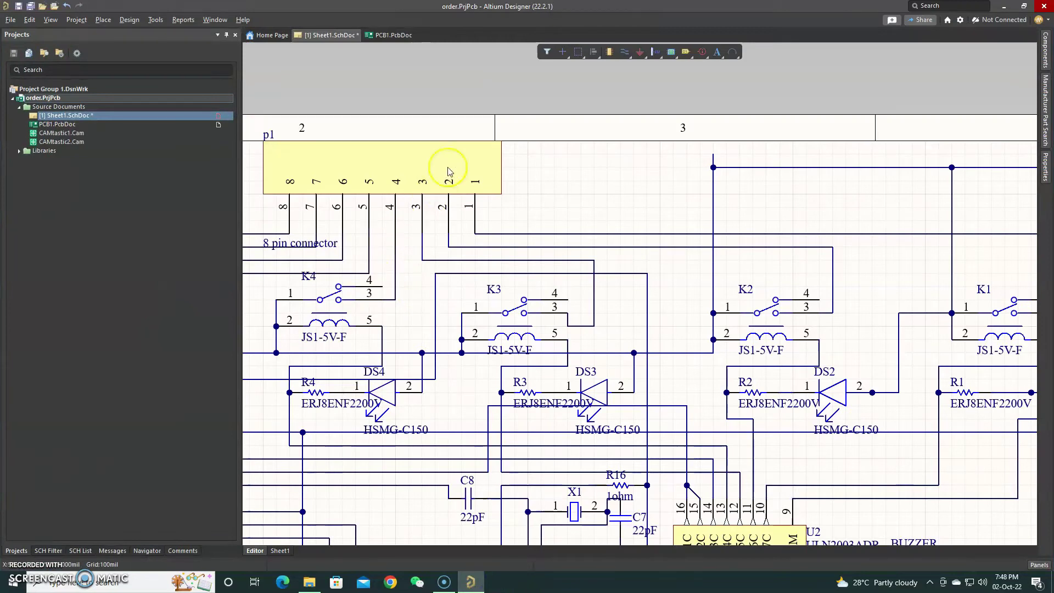
click(625, 51)
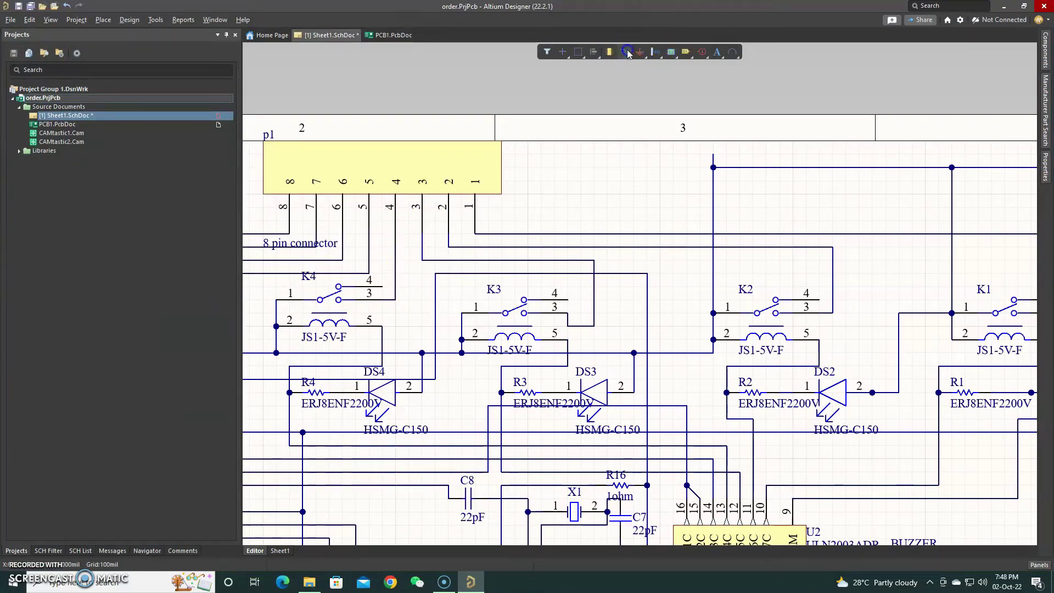
click(594, 234)
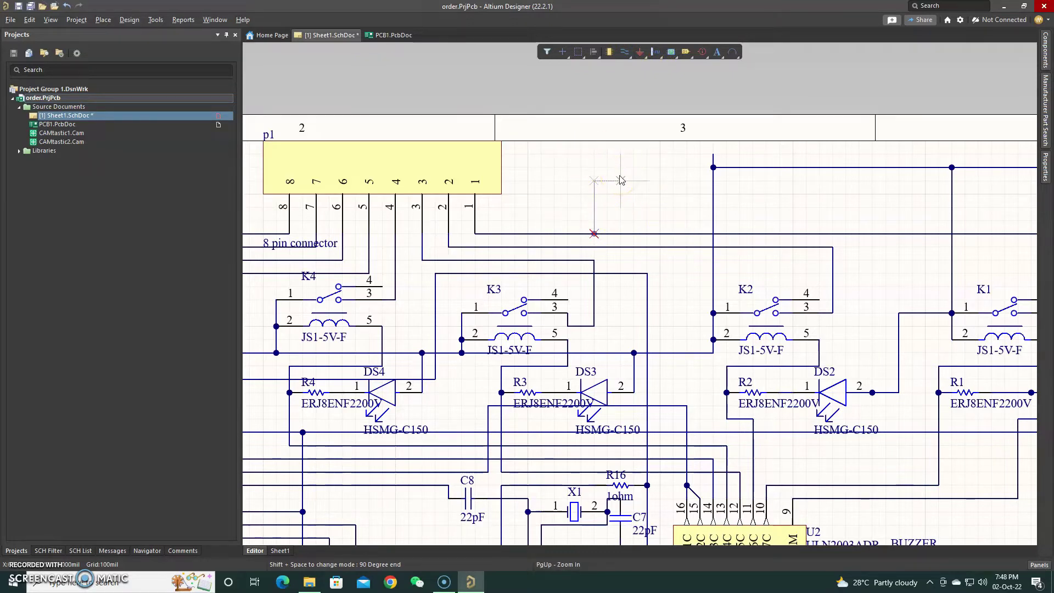
right_click(620, 180)
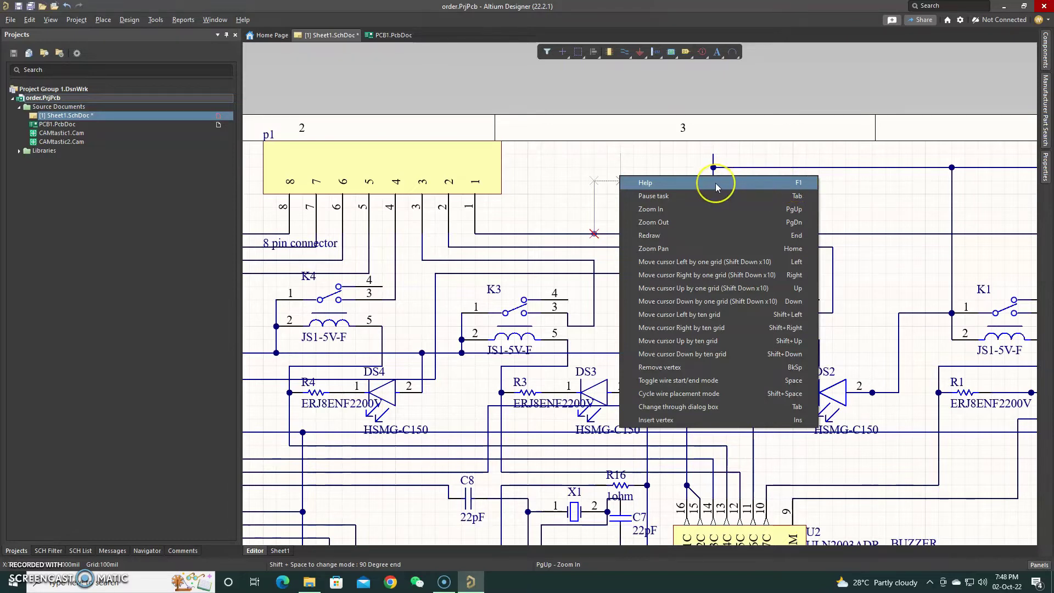
click(760, 195)
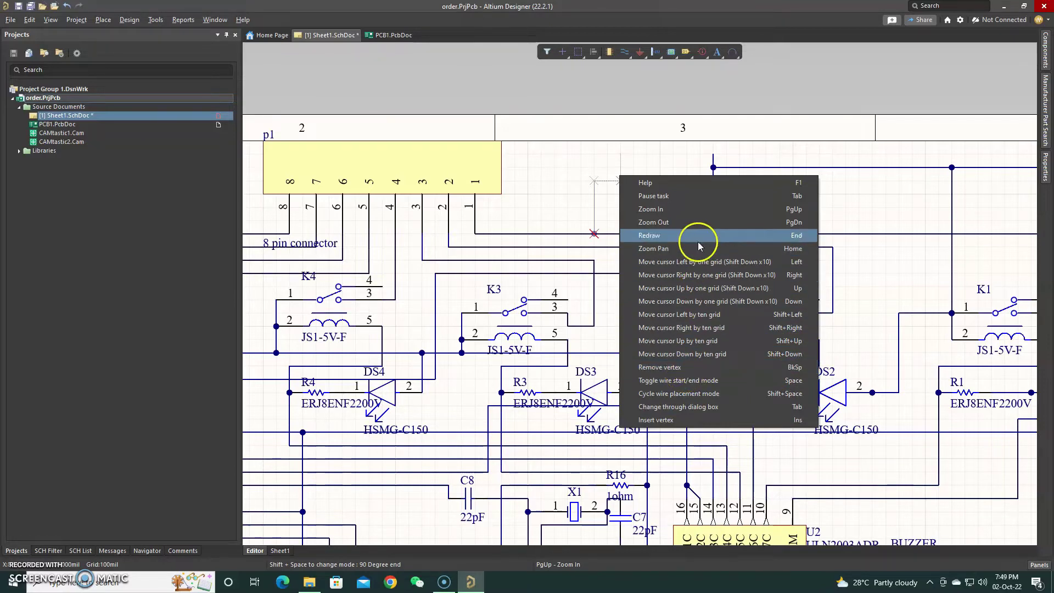
click(720, 275)
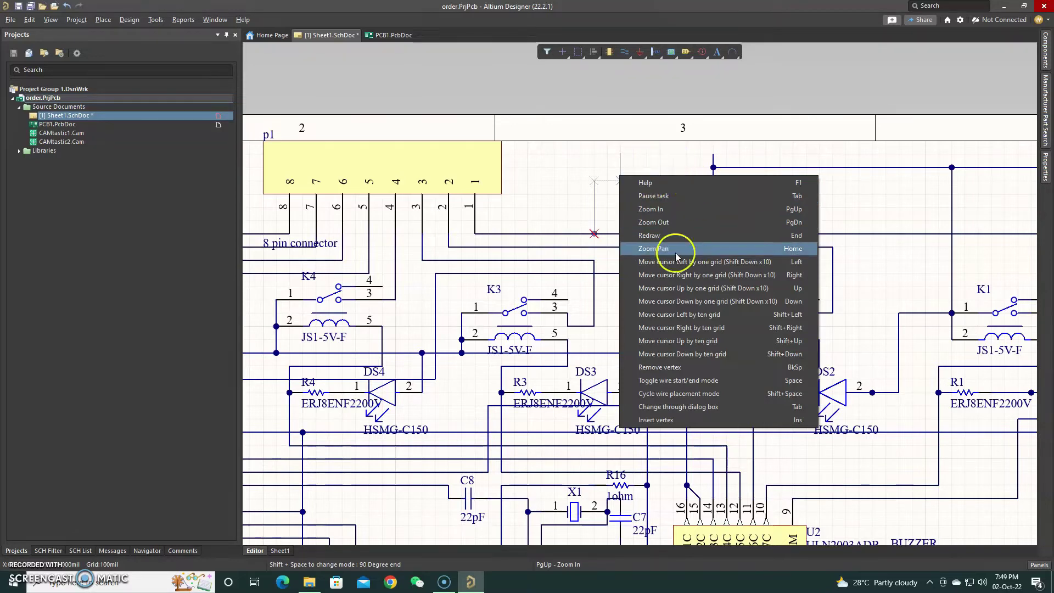
click(602, 168)
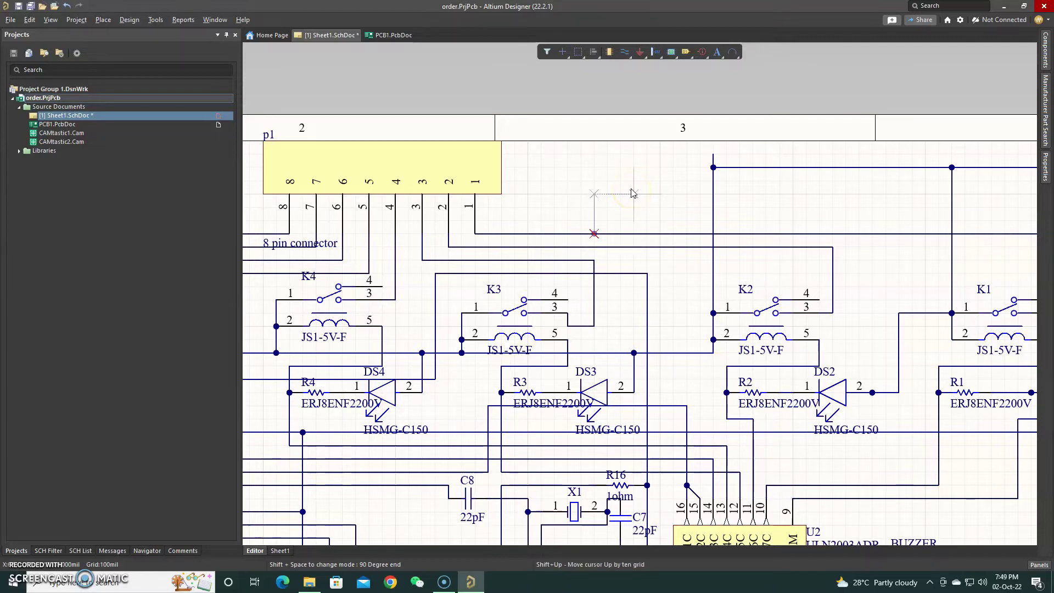
Pause the wire to confirm its width stays Small, then keep routing its next corner.
key(Tab)
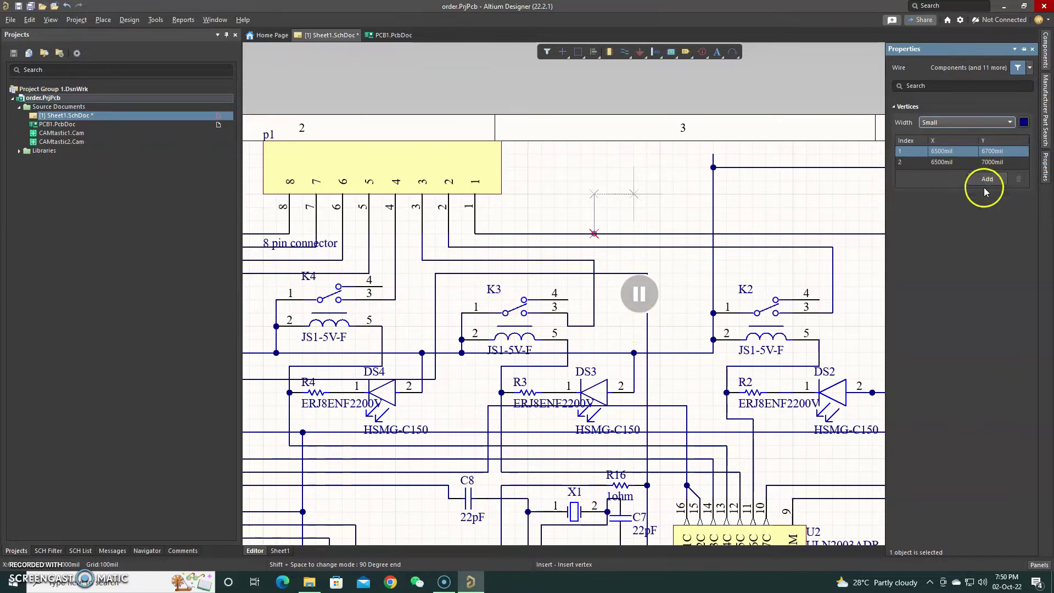
click(1008, 123)
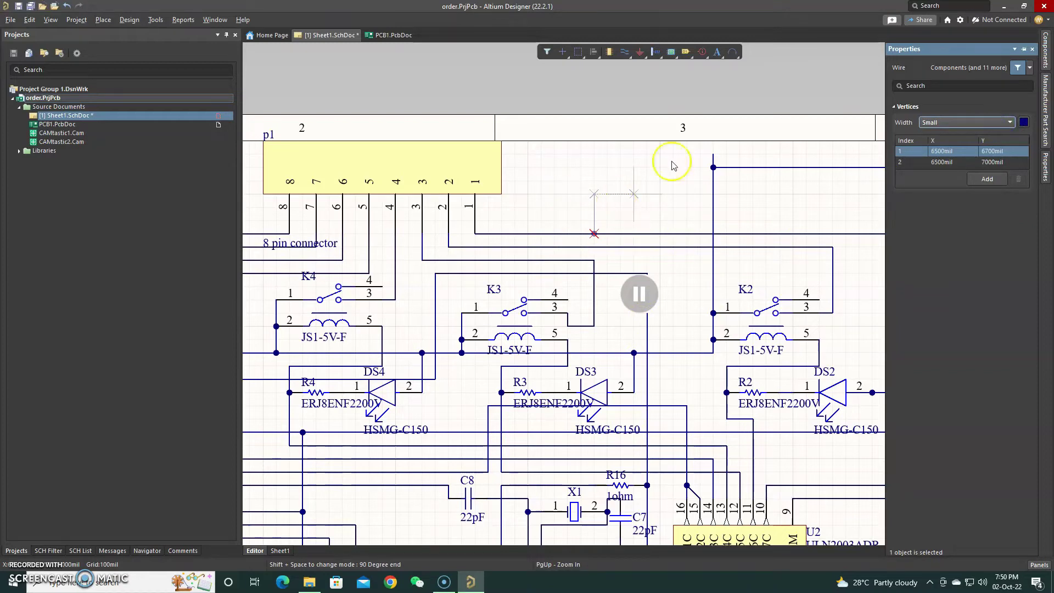
click(1010, 123)
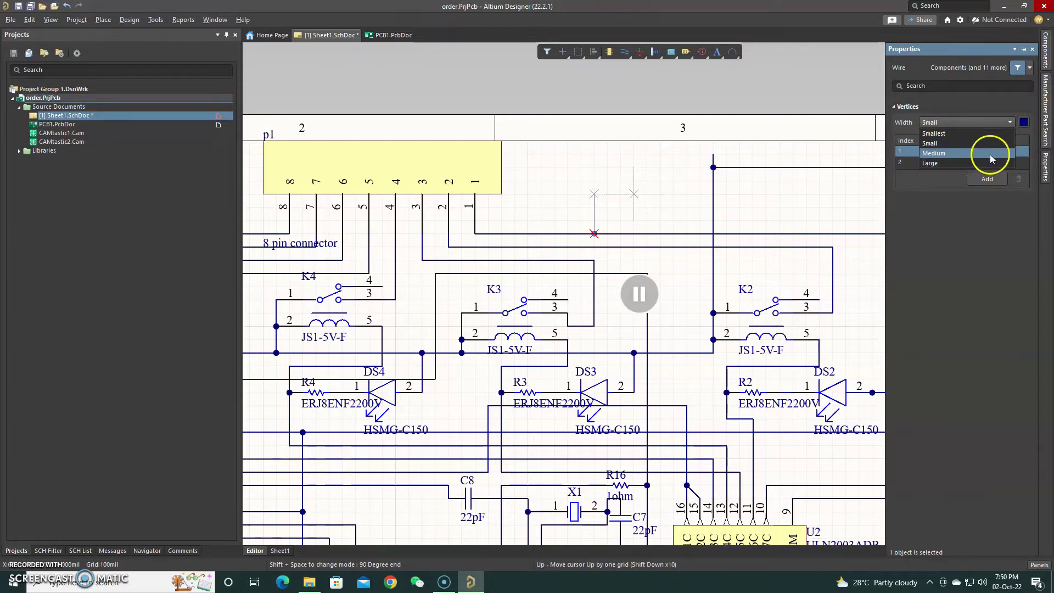
click(970, 187)
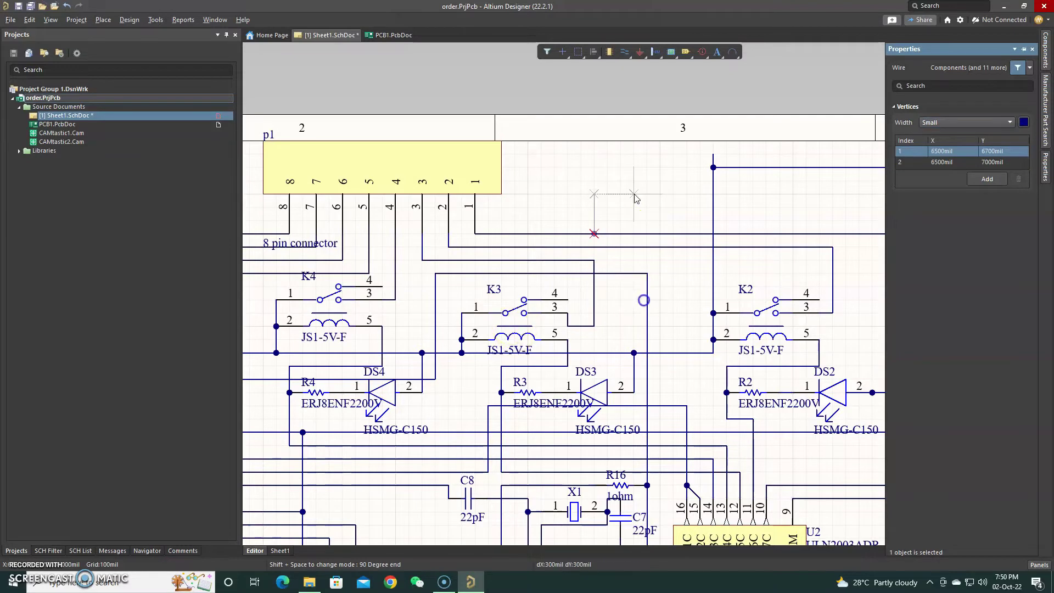
mouse_move(635, 198)
mouse_down()
mouse_move(635, 181)
mouse_move(626, 206)
mouse_up()
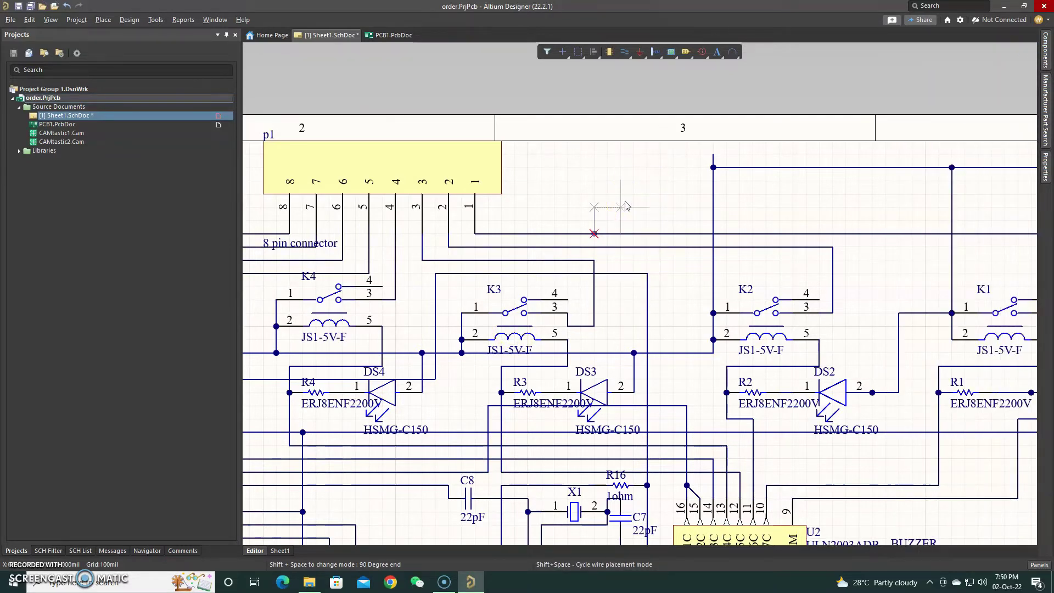
Show the graphical-editing hot key list with Shift+F1, review it, and close it.
key(shift+F1)
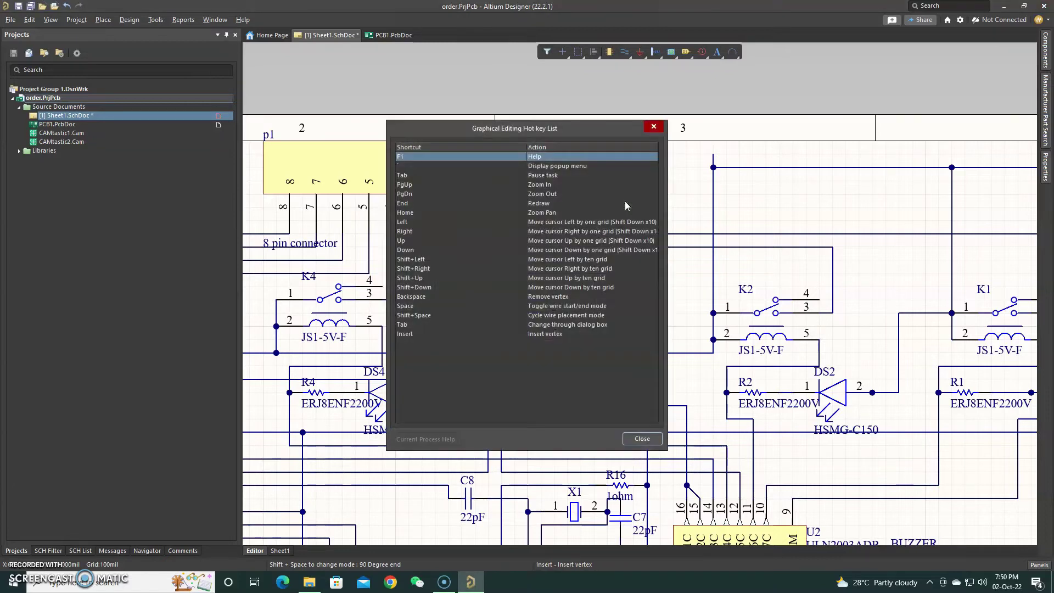
drag(624, 206, 535, 162)
click(413, 161)
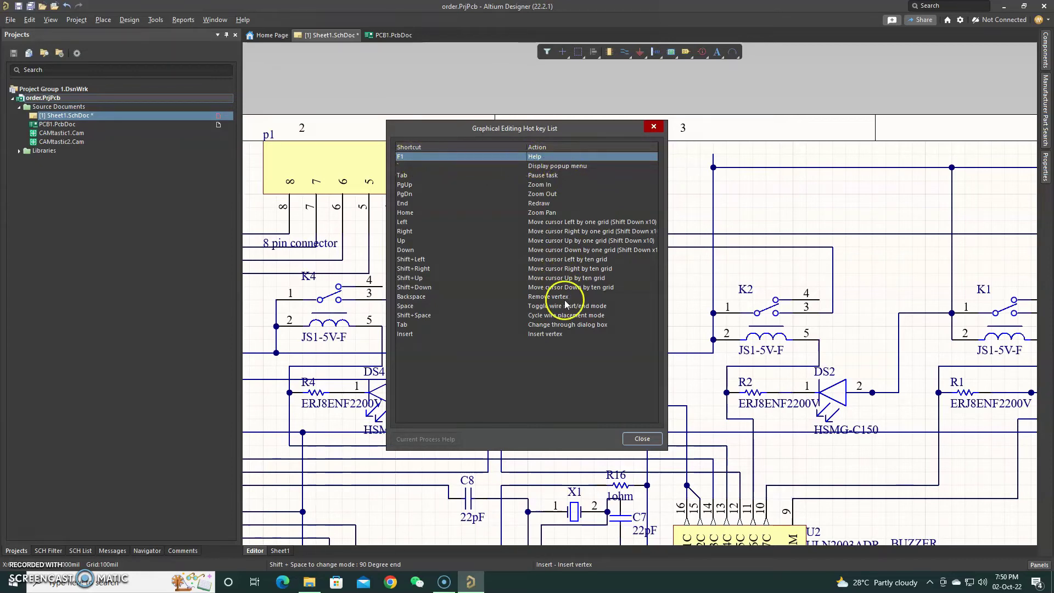
click(641, 437)
right_click(610, 189)
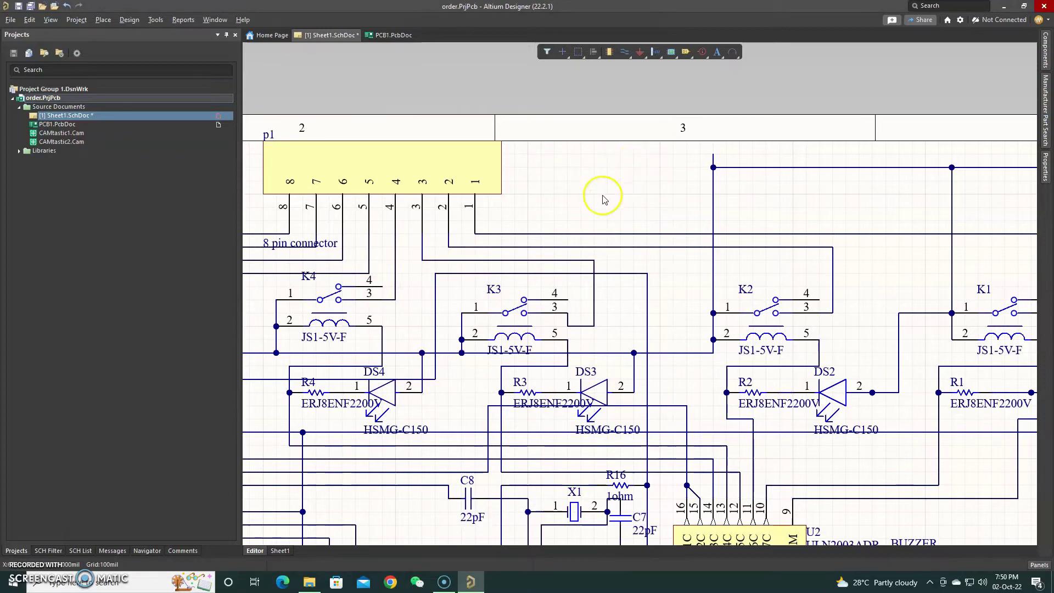
key(F1)
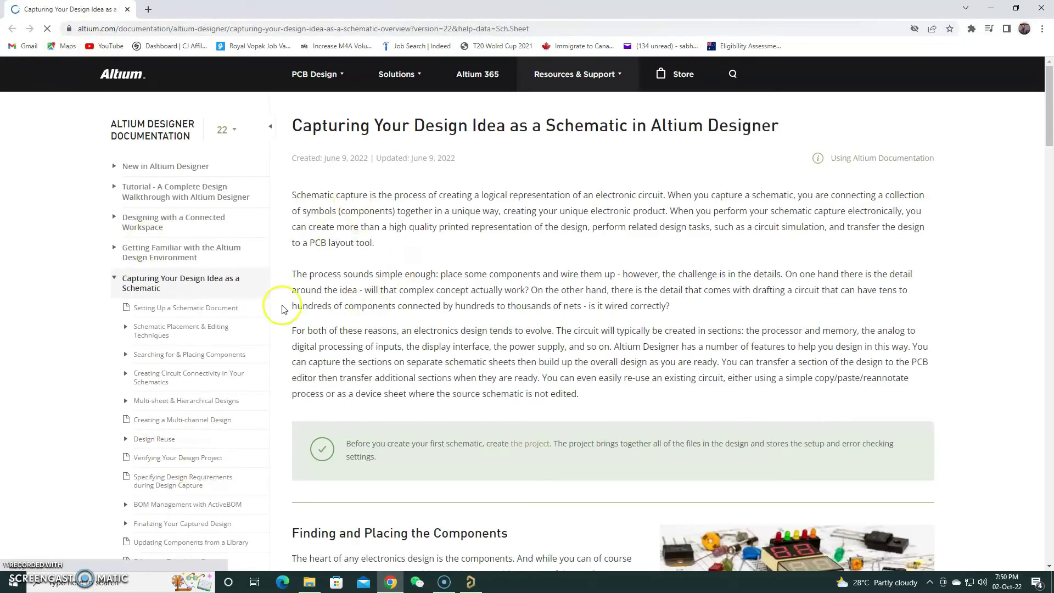
scroll(207, 176, down, 3)
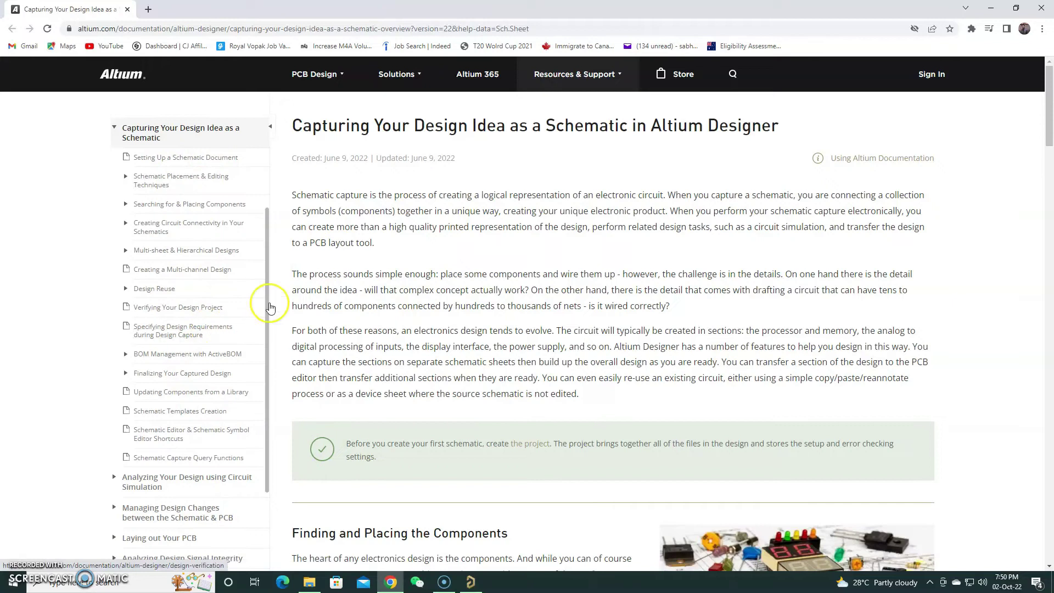
click(1039, 8)
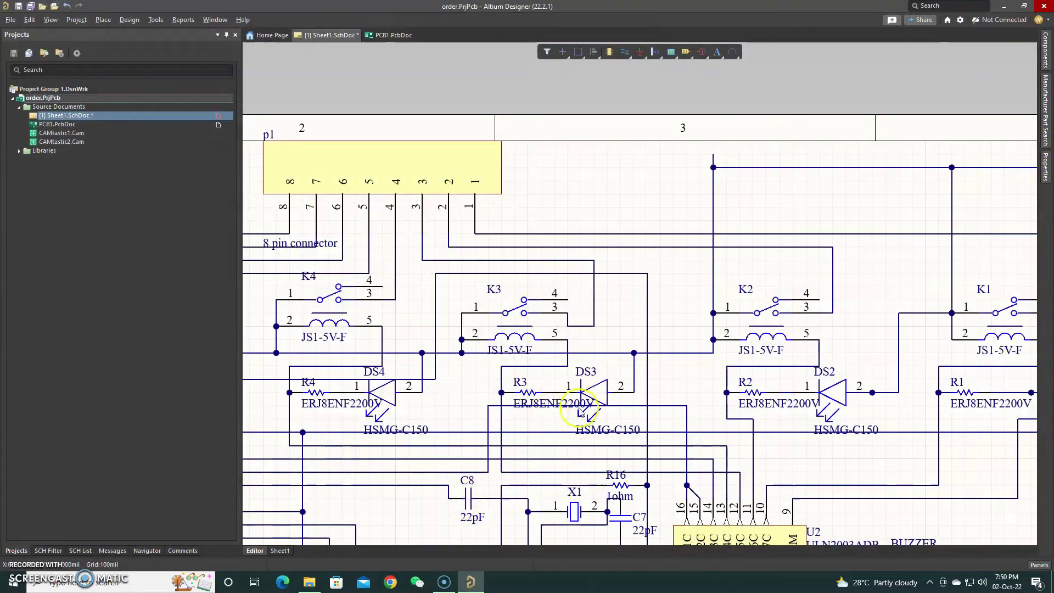
scroll(577, 384, down, 1)
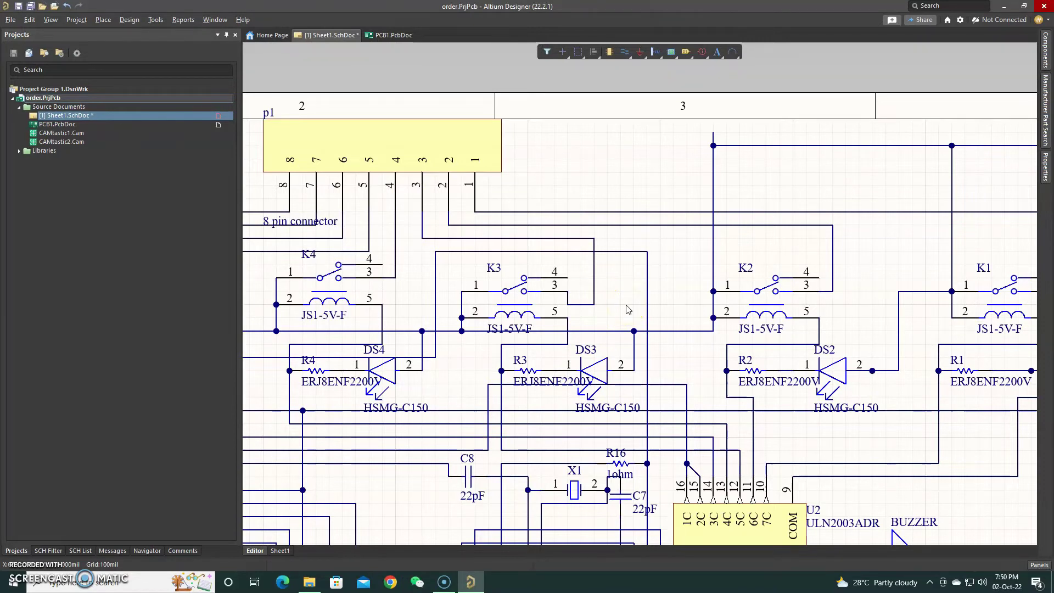
ctrl+scroll(659, 313, down, 3)
ctrl+scroll(694, 318, down, 2)
ctrl+scroll(689, 323, down, 2)
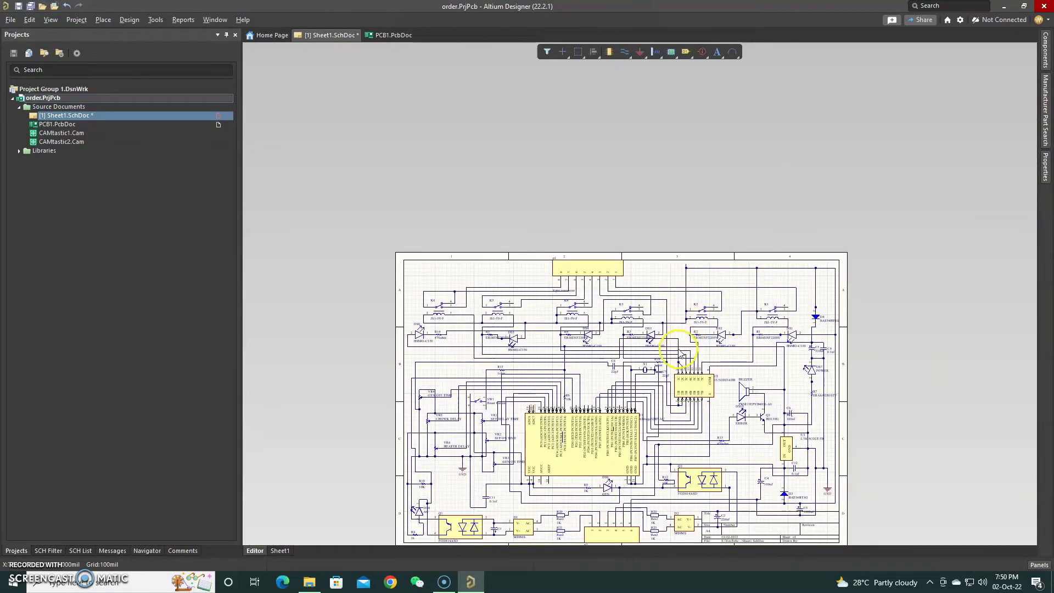
scroll(680, 352, down, 1)
ctrl+scroll(681, 351, down, 2)
ctrl+scroll(681, 351, down, 2)
ctrl+scroll(677, 342, up, 5)
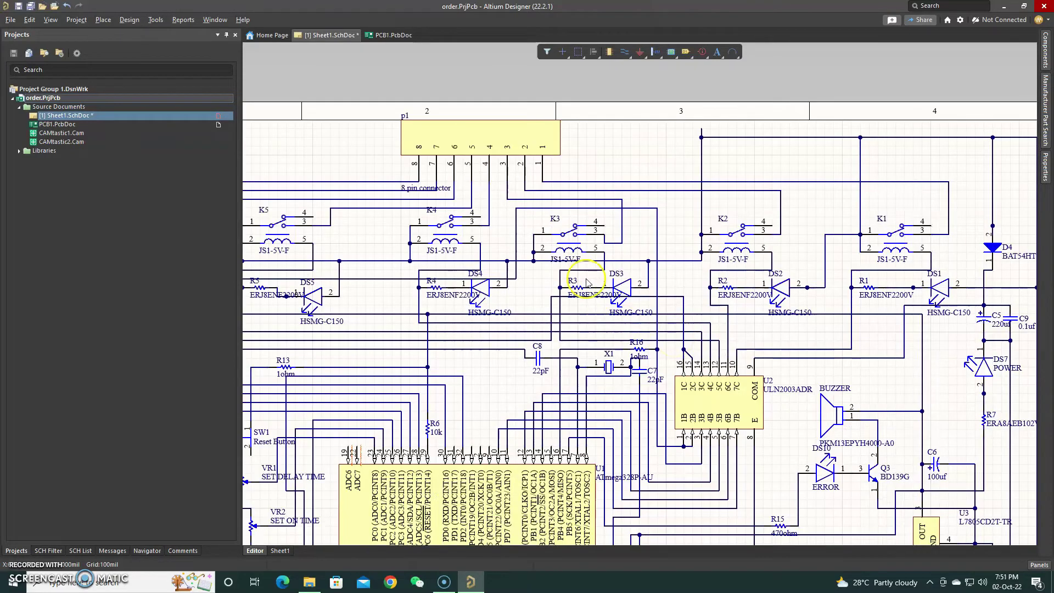
scroll(590, 346, down, 1)
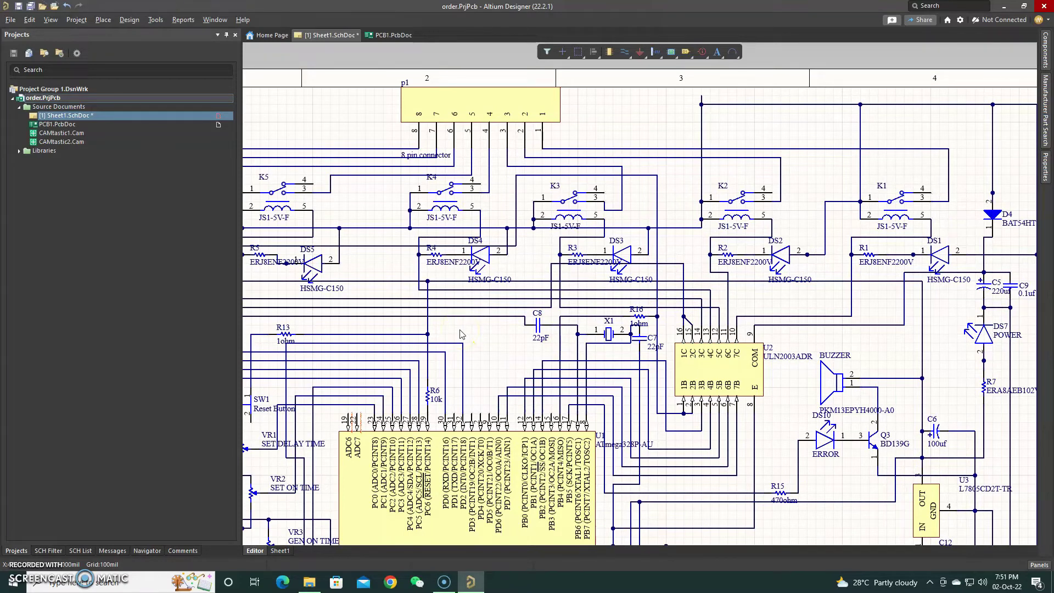
click(453, 335)
Open PCB1.PcbDoc, zoom in on K4/K3, and start routing a track from the NetC3_1 pad.
double_click(45, 126)
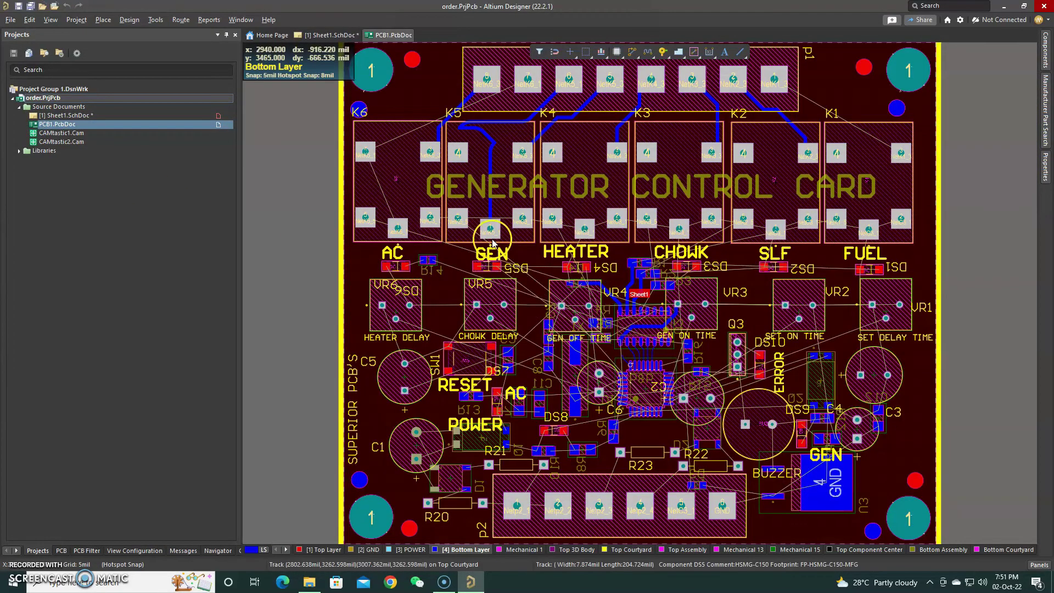
scroll(629, 329, up, 3)
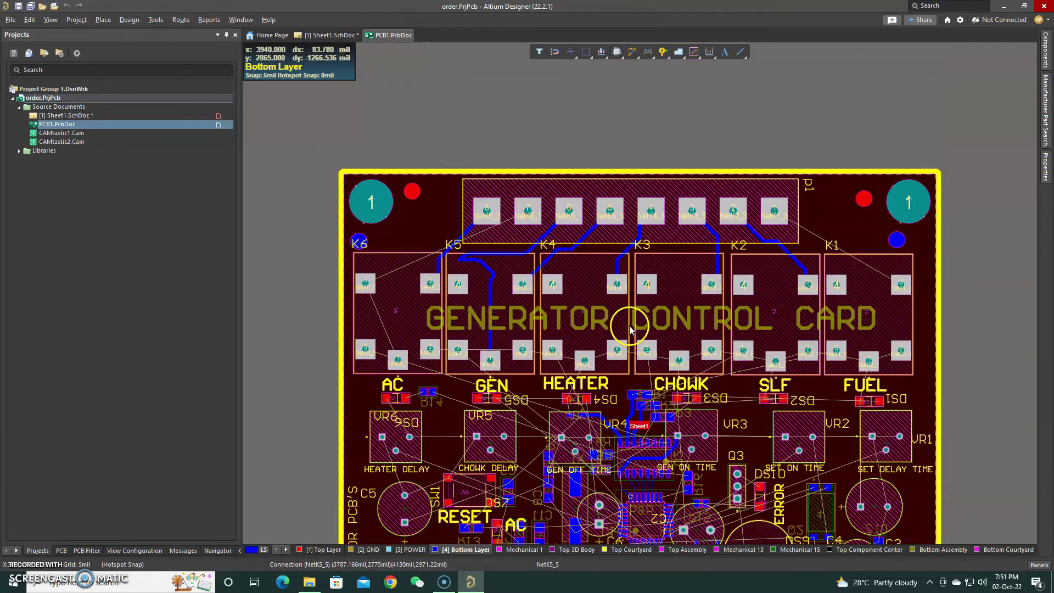
ctrl+scroll(626, 330, up, 3)
ctrl+scroll(624, 299, up, 2)
ctrl+scroll(518, 331, up, 1)
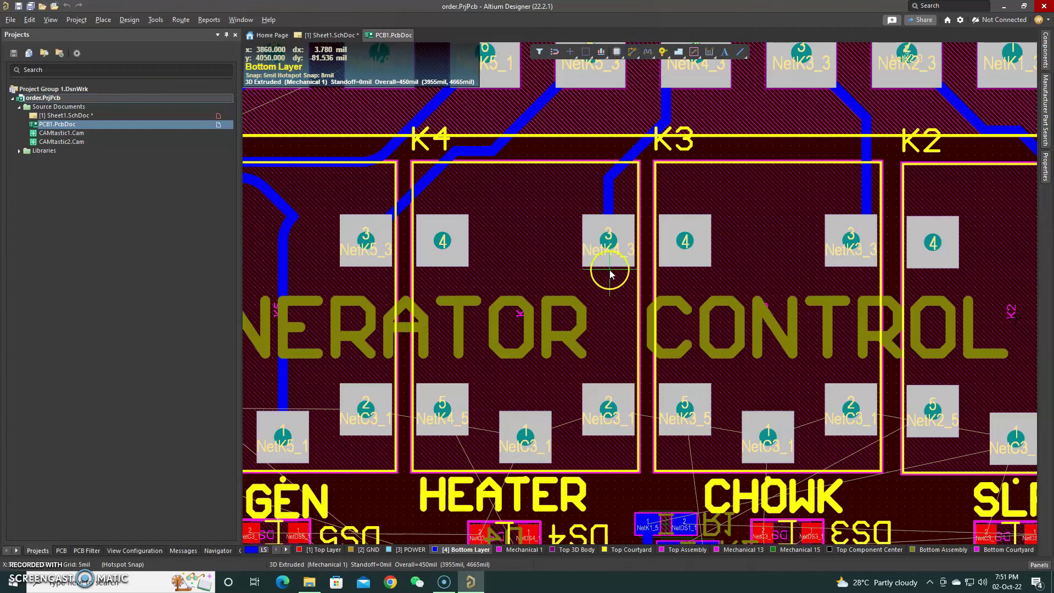
key(ctrl+w)
click(532, 442)
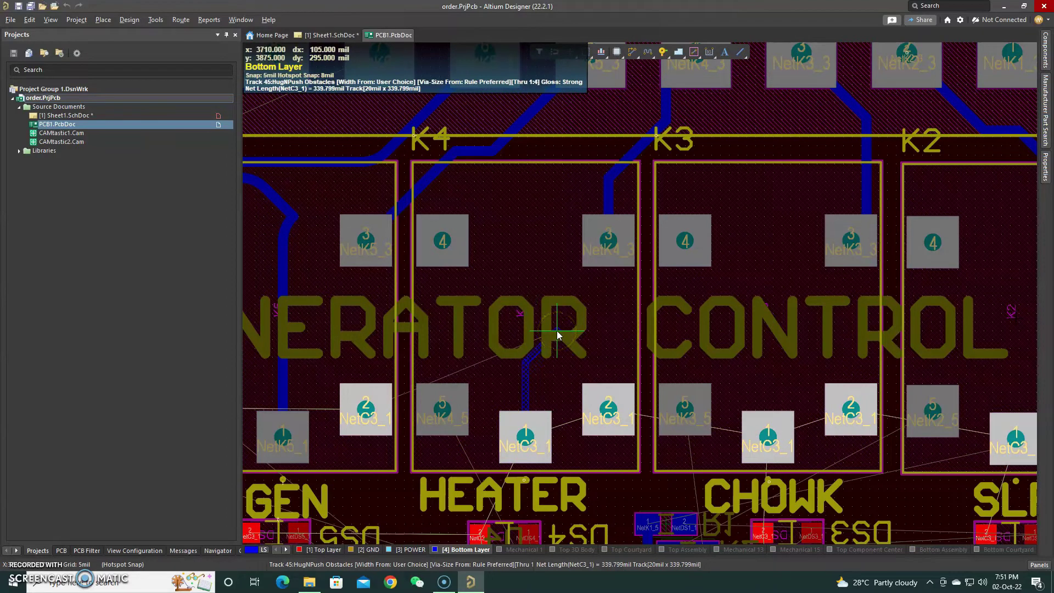
right_click(556, 332)
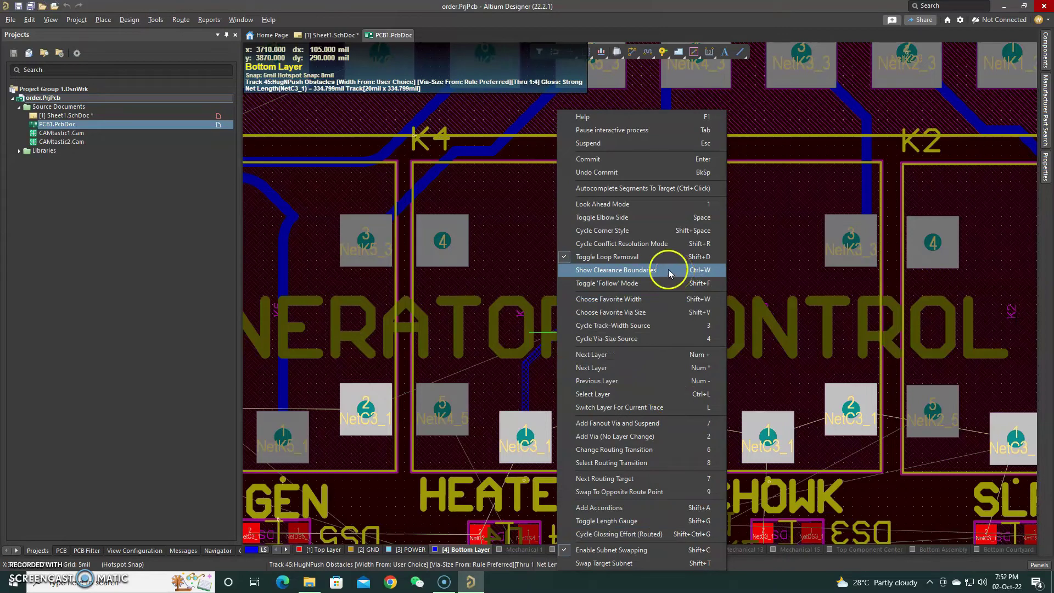
click(660, 218)
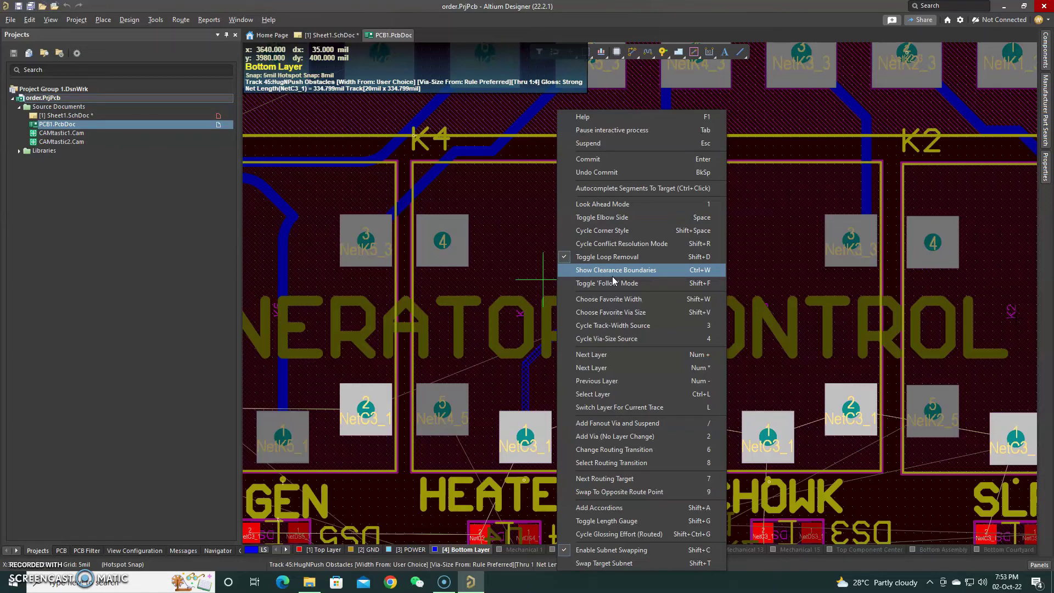
click(400, 340)
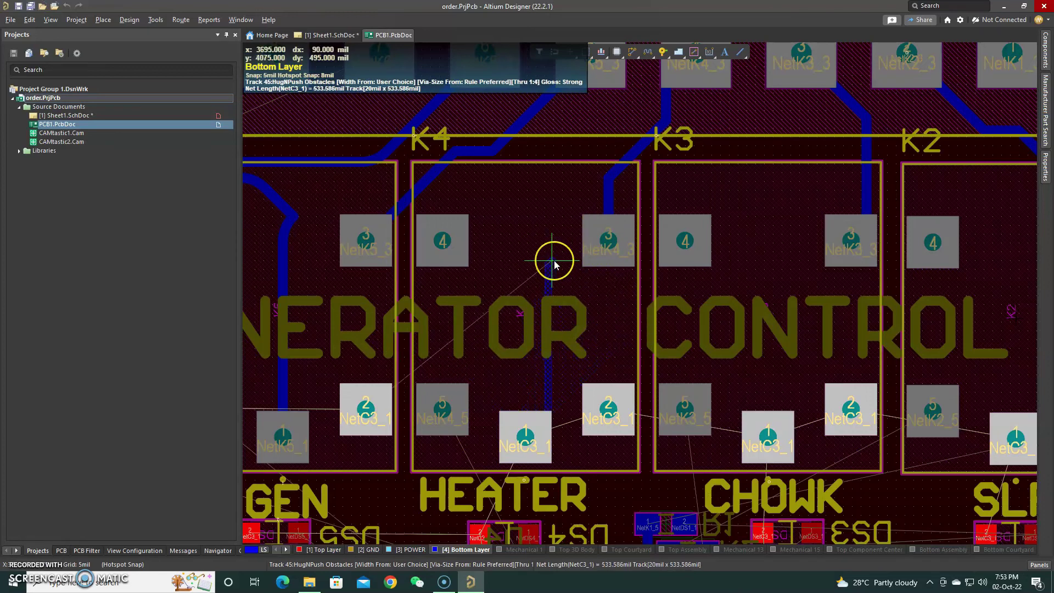
Pause routing to show NetC3_1 settings: Bottom Layer, 50mil via diameter, 28mil hole.
key(Tab)
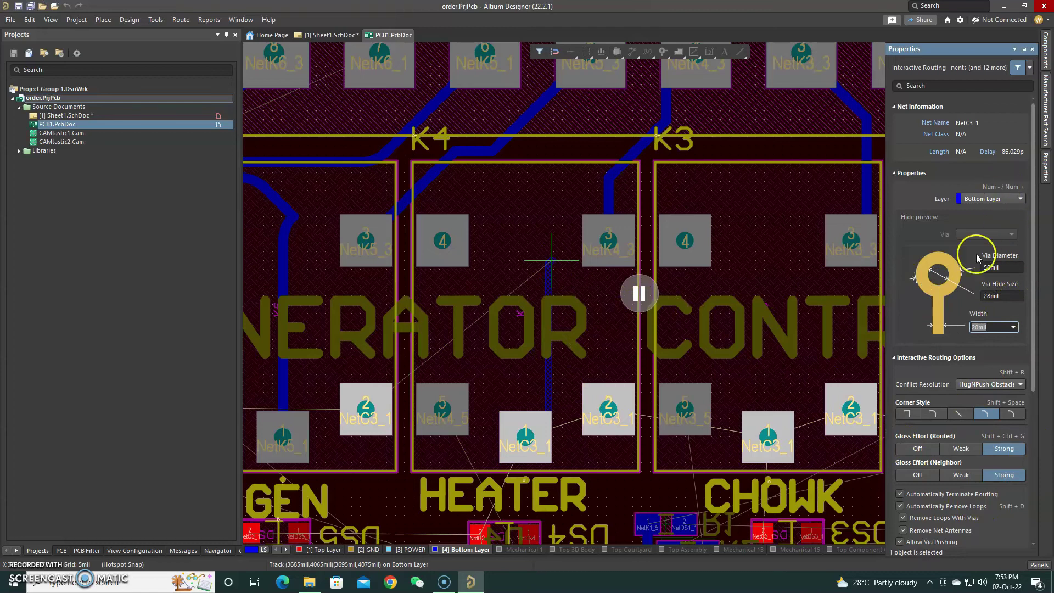
click(1024, 49)
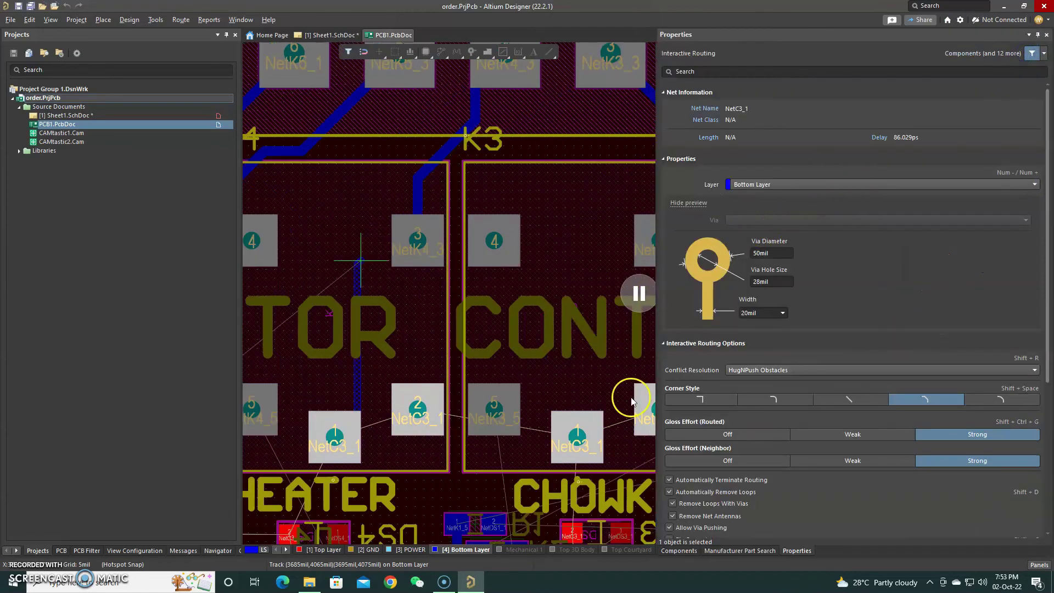
scroll(816, 454, down, 1)
scroll(823, 439, down, 1)
scroll(832, 356, down, 1)
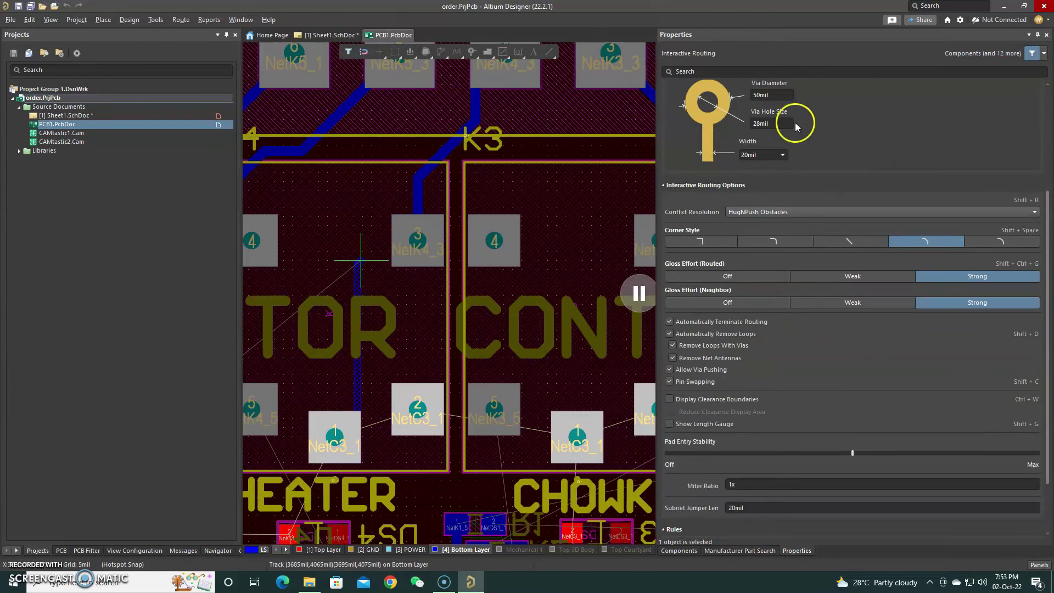
scroll(823, 371, down, 1)
scroll(880, 413, up, 2)
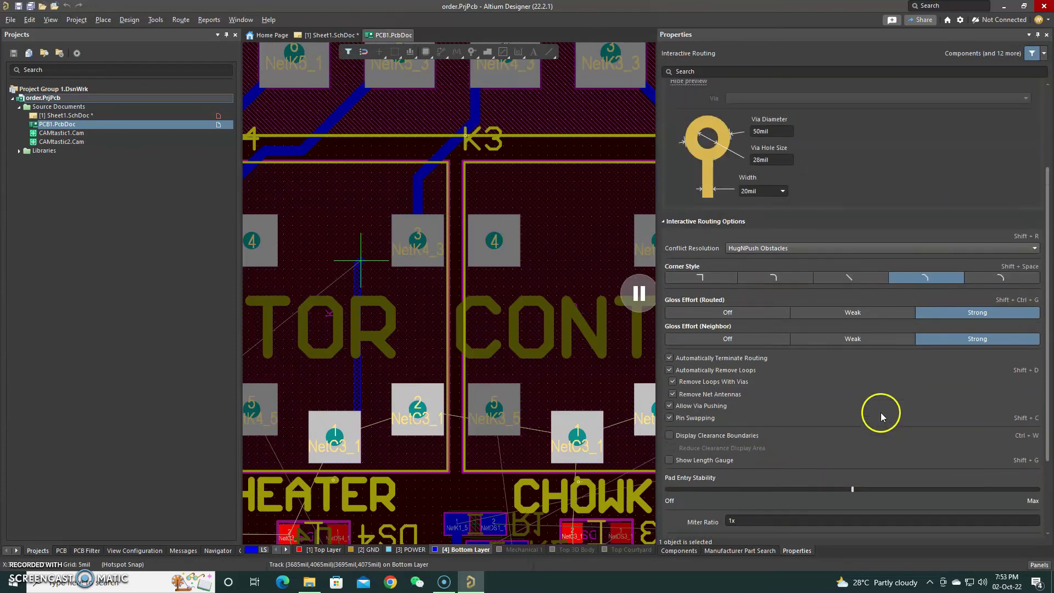
scroll(876, 406, up, 1)
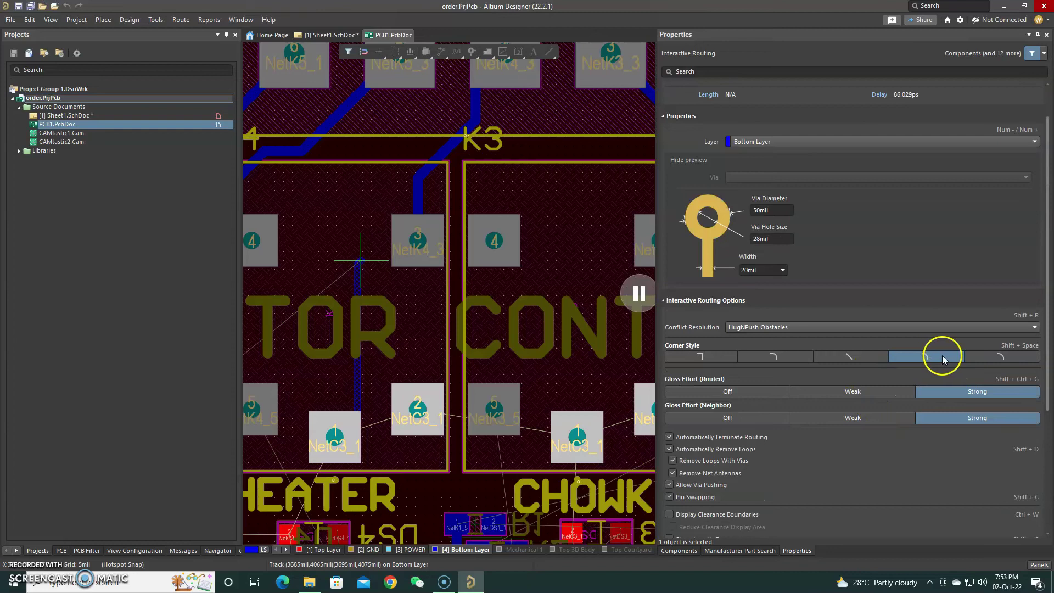
click(991, 357)
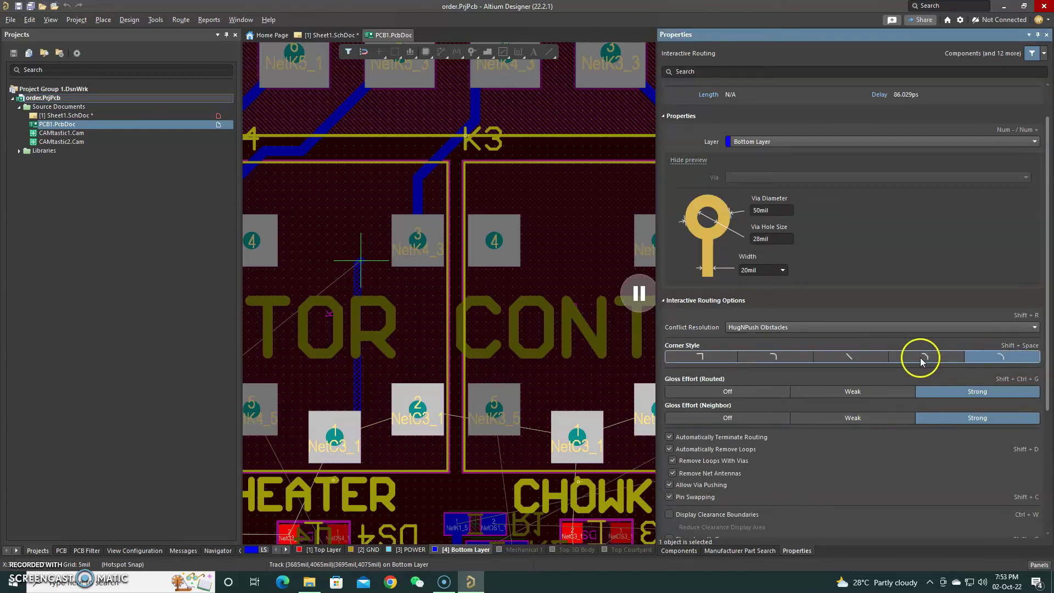
click(860, 358)
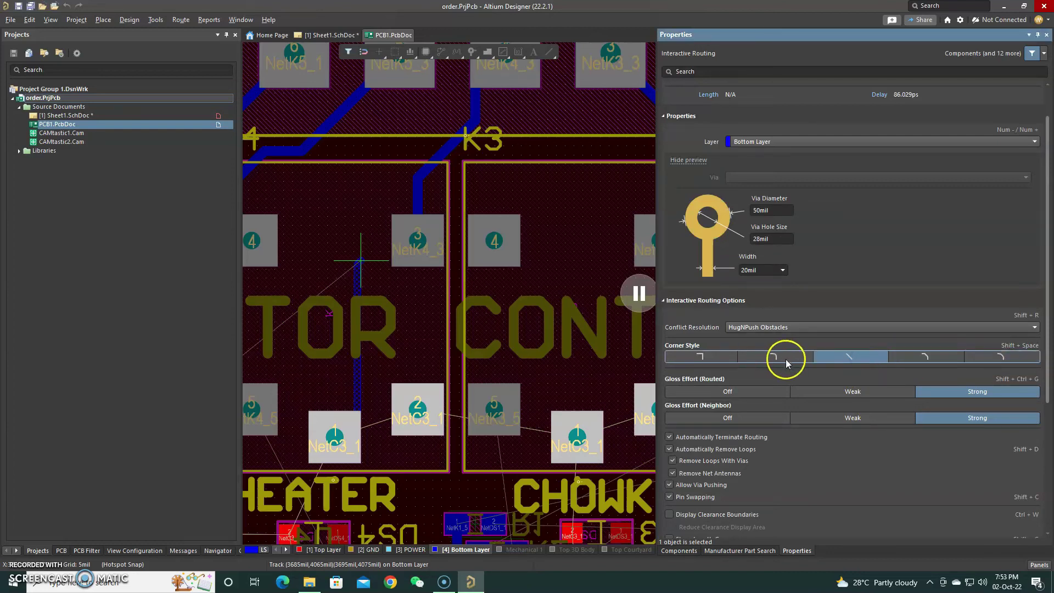
click(923, 358)
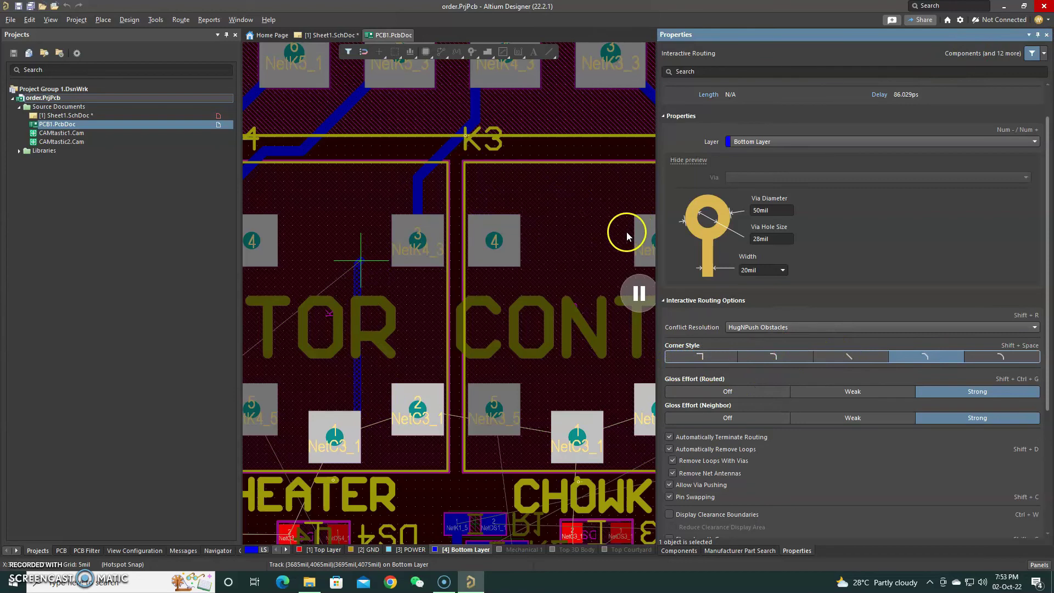
Unpin the Properties panel so it auto-hides and the board view widens.
click(1038, 36)
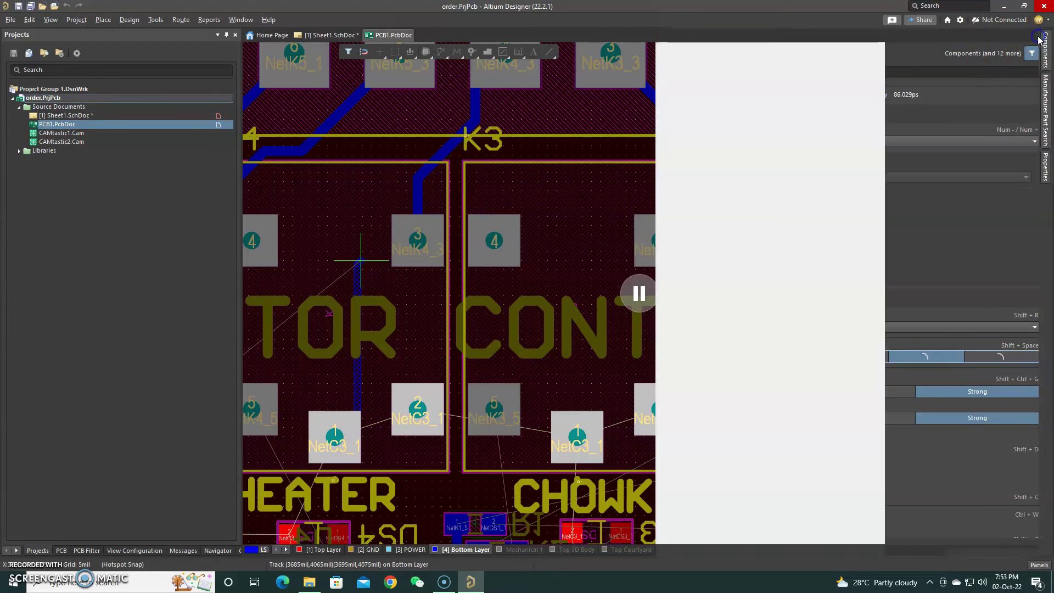